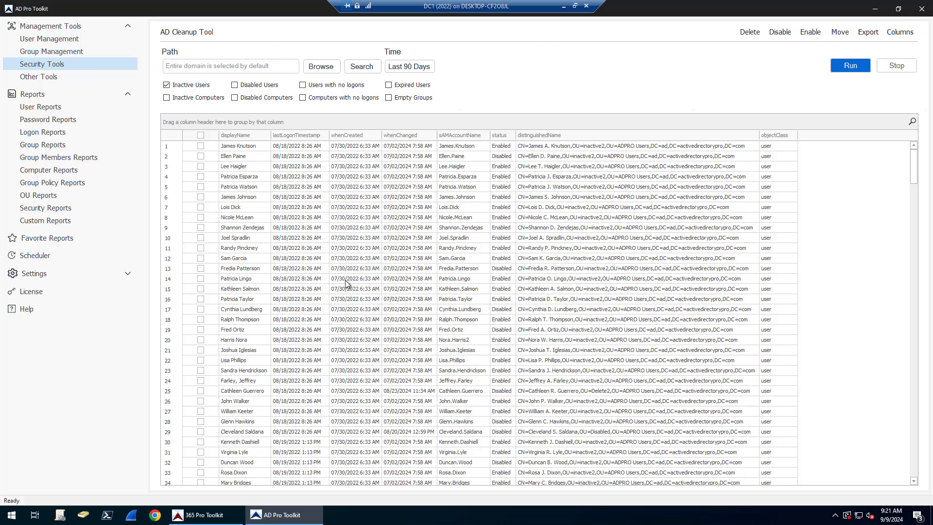
Reopen the AD Cleanup Tool from Security Tools so its results grid is empty.
click(47, 65)
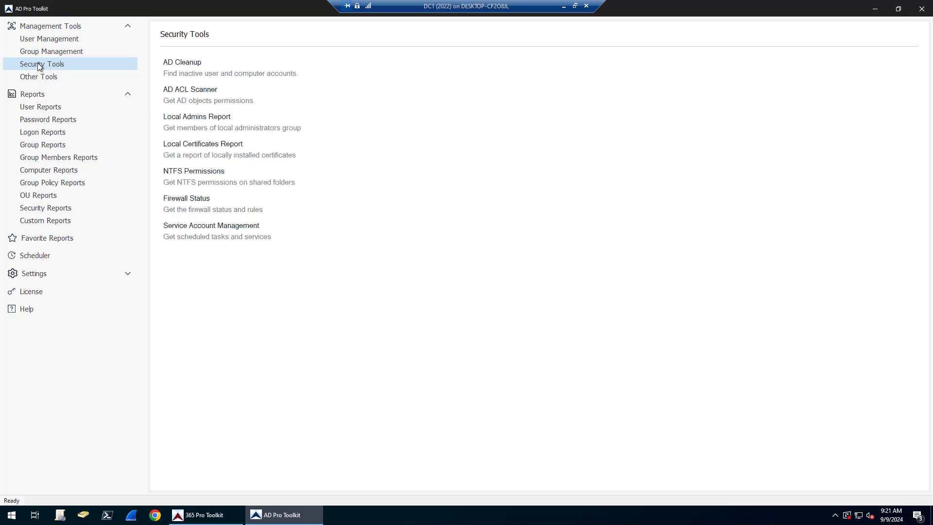
click(186, 66)
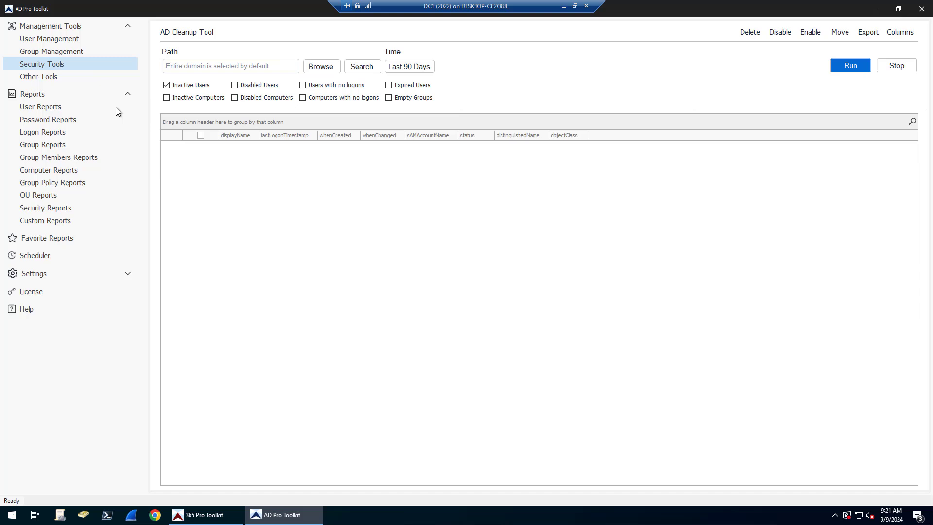
Keep the time range at Last 90 Days and run the Inactive Users search.
click(427, 71)
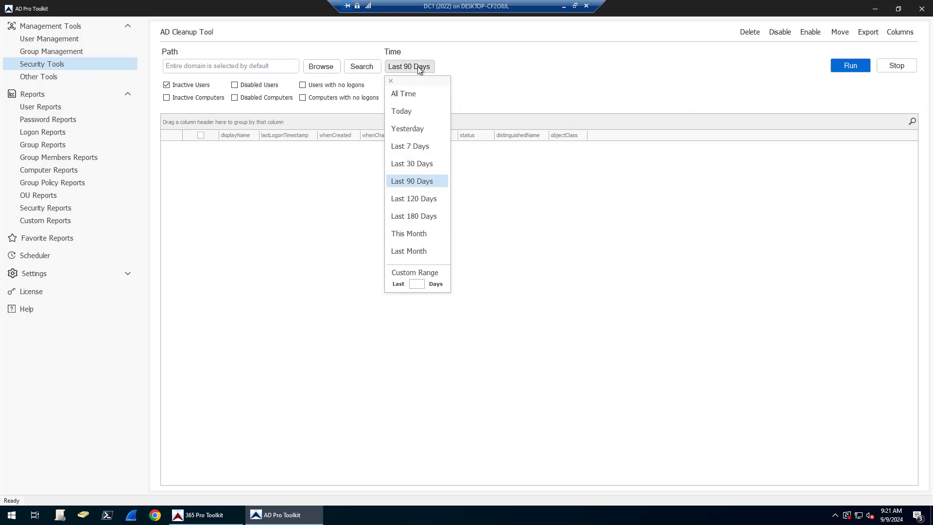
click(422, 68)
click(421, 68)
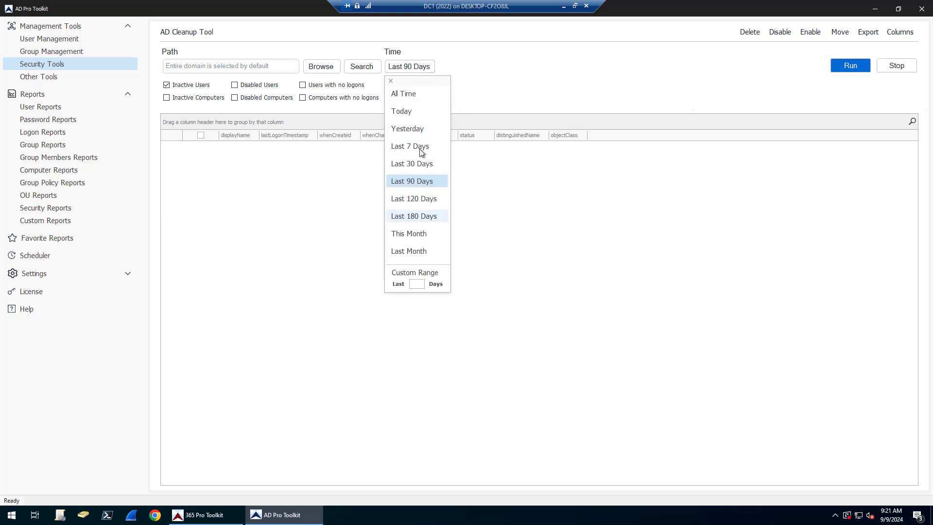
click(390, 81)
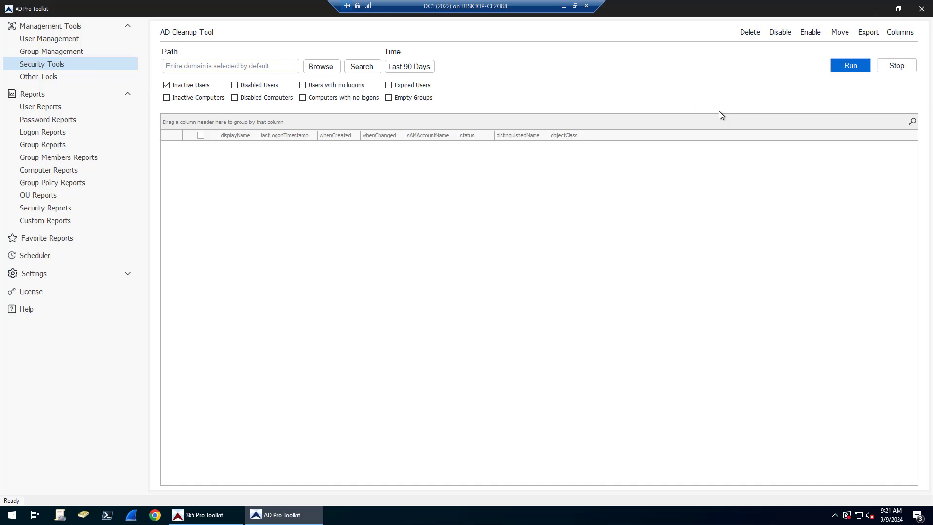
click(865, 71)
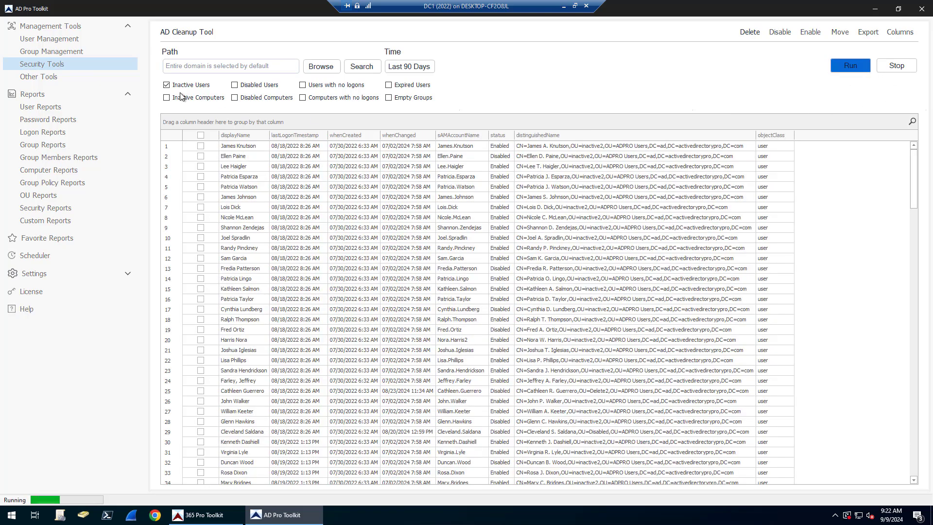
Browse the domain's OUs for a search container, then cancel without choosing one.
click(321, 67)
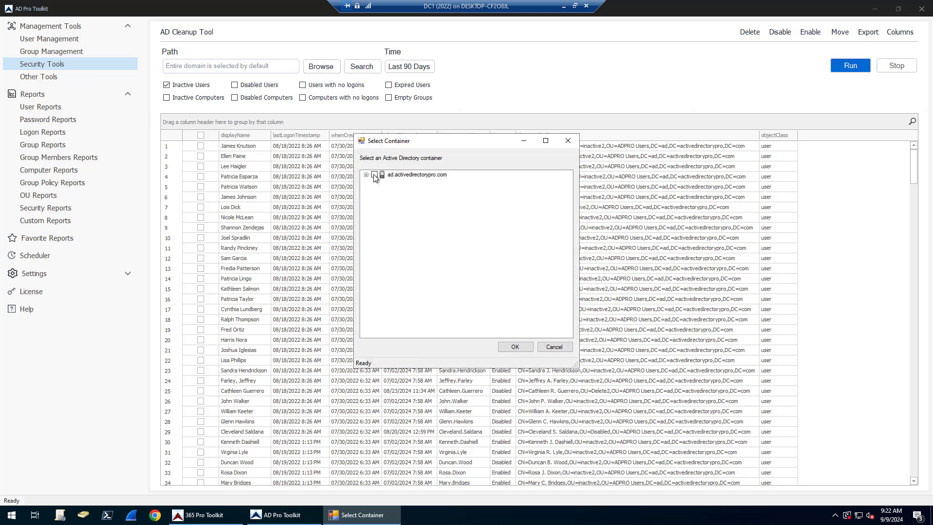
click(367, 175)
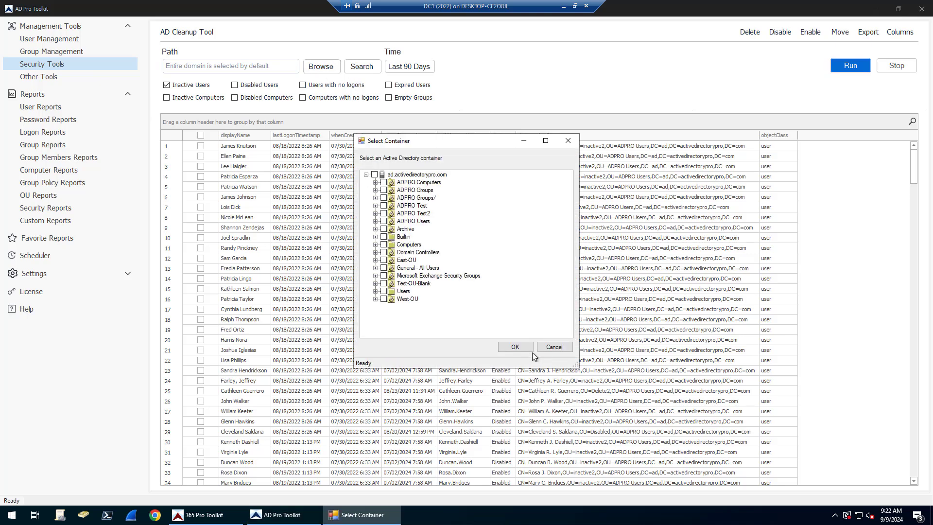
click(554, 347)
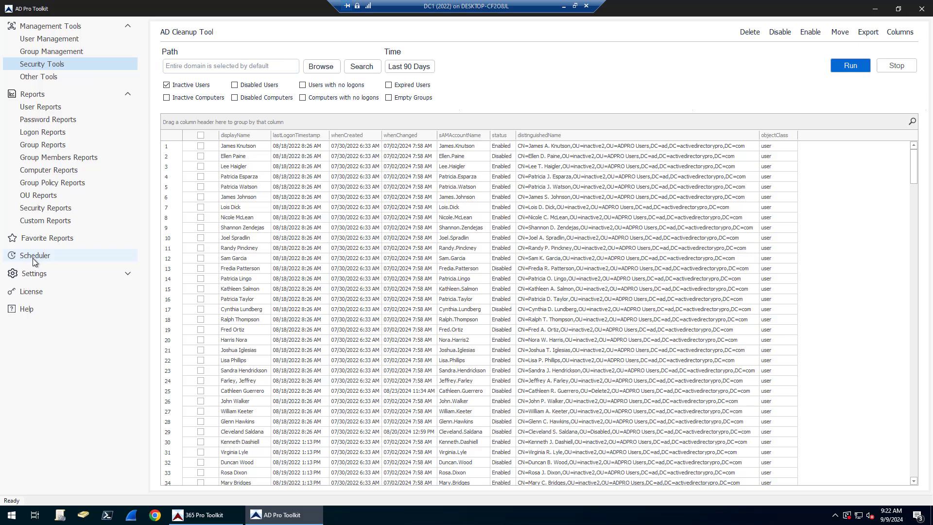
click(202, 145)
click(202, 156)
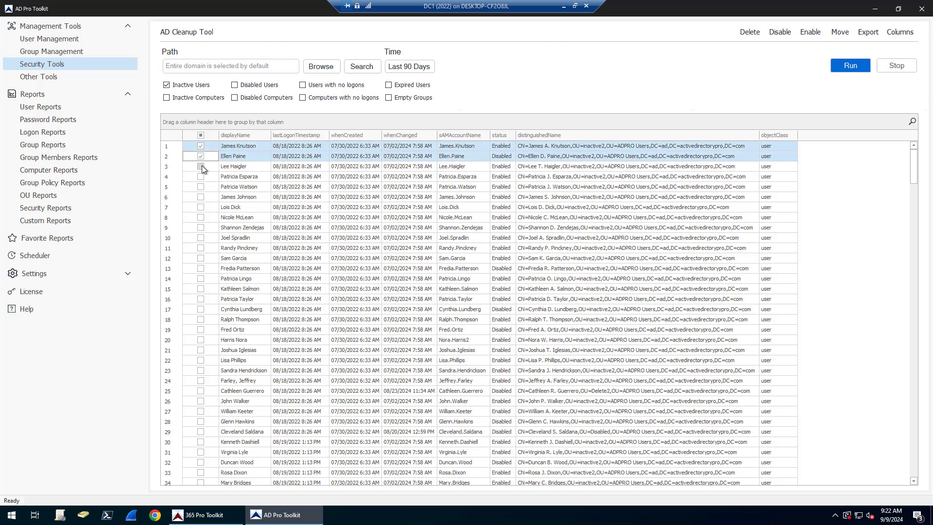
click(202, 165)
click(200, 136)
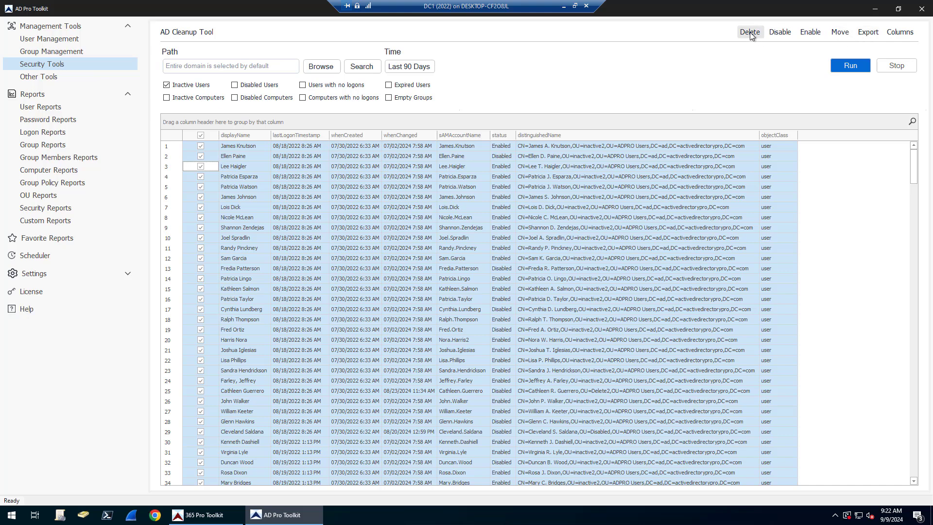
click(840, 33)
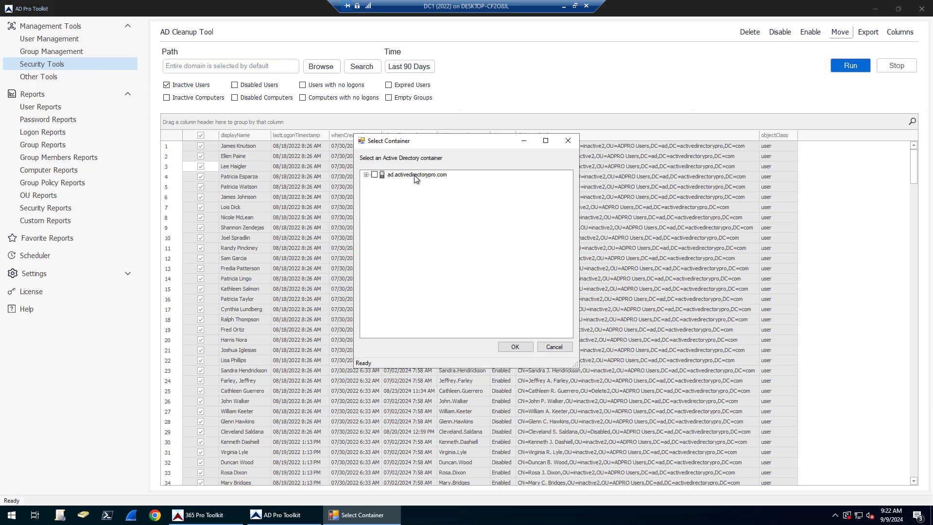
click(366, 174)
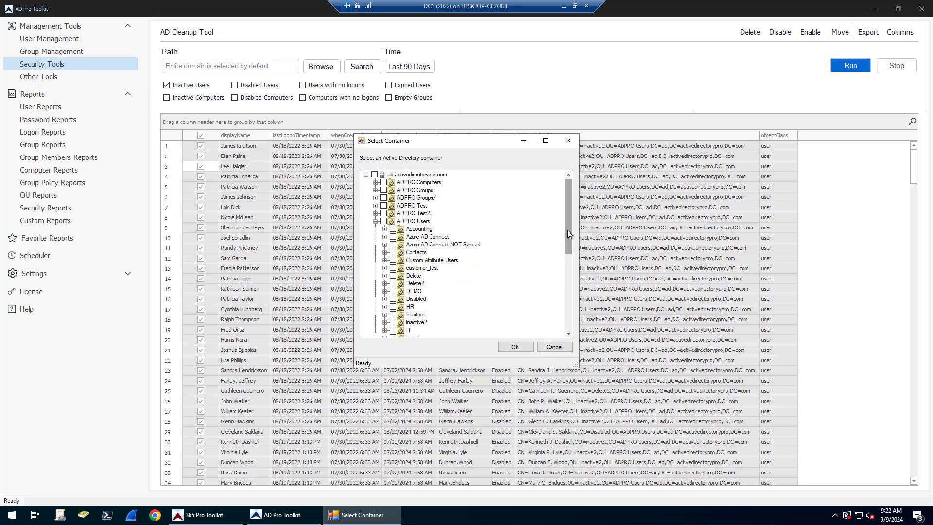
drag(567, 230, 566, 250)
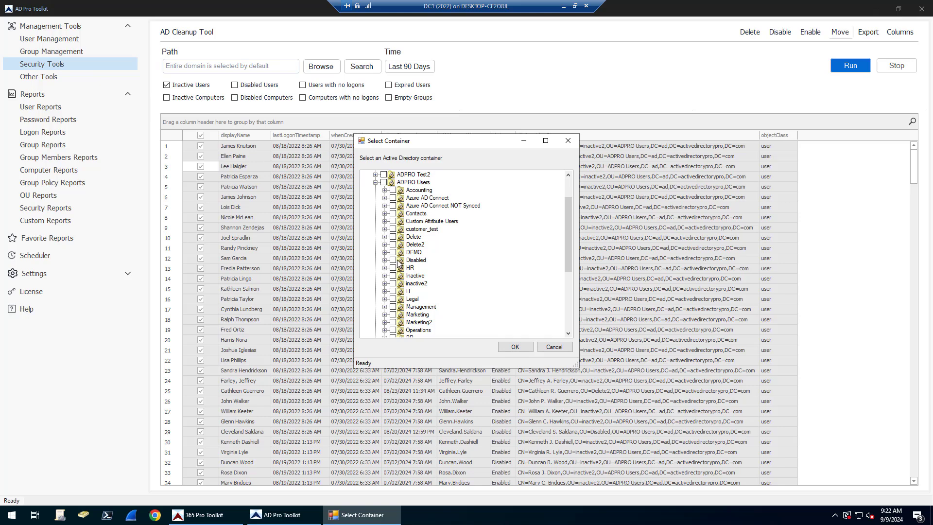
click(553, 348)
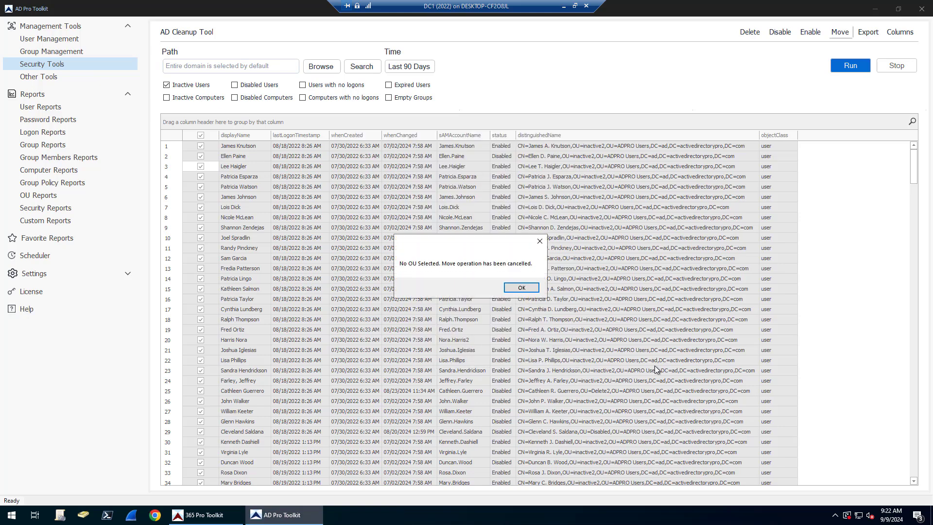
key(Return)
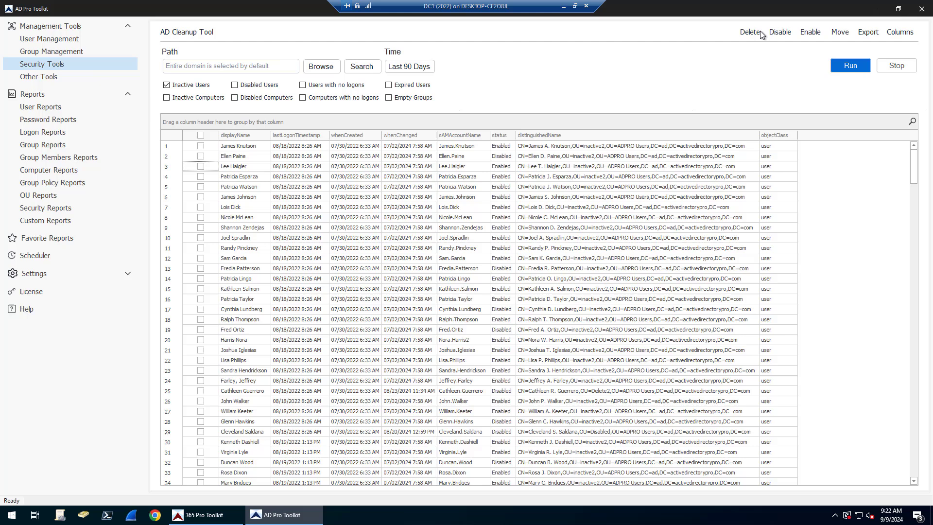
Switch from Inactive Users to Inactive Computers and run that search.
click(167, 98)
click(166, 84)
click(166, 98)
click(166, 85)
click(167, 85)
click(851, 65)
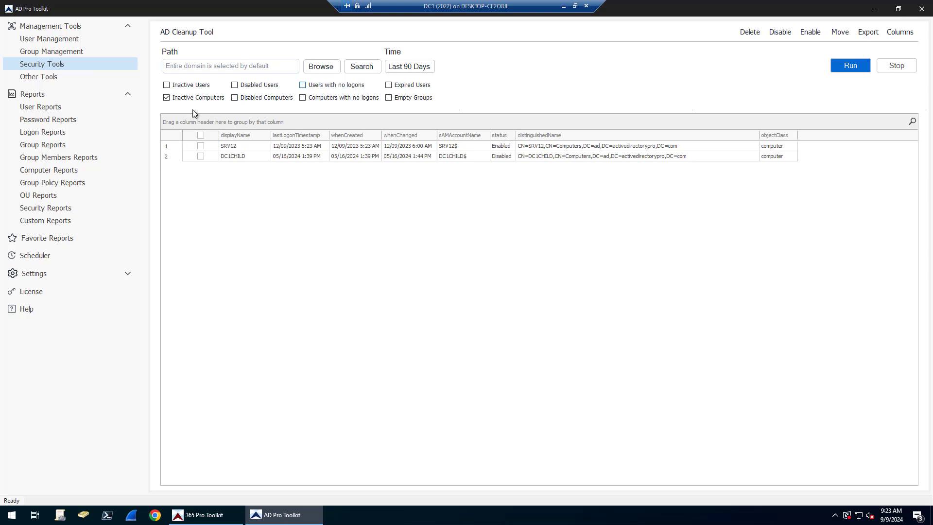
Run the Users with no logons search instead of Inactive Computers.
click(167, 98)
click(235, 86)
click(235, 85)
click(303, 85)
click(850, 65)
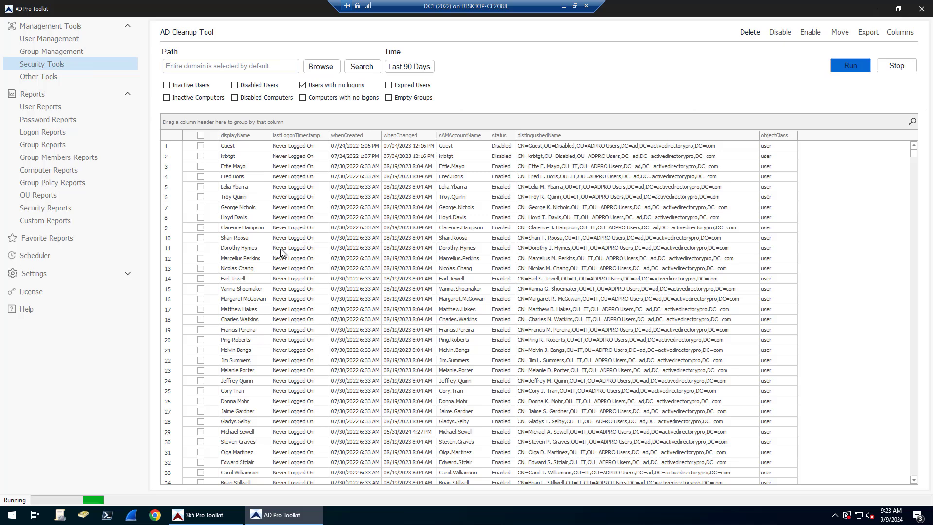
Run the Expired Users search, listing four expired accounts, then untick it.
click(303, 85)
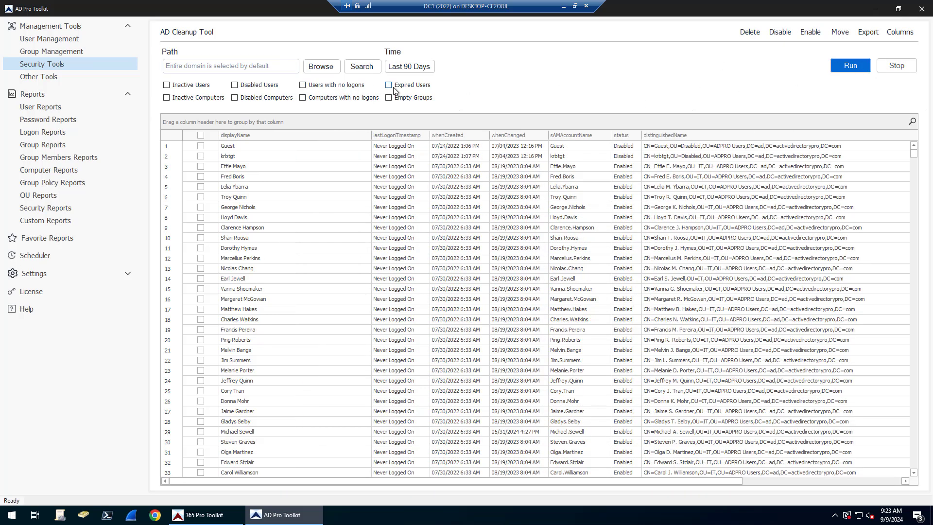
click(389, 85)
click(842, 67)
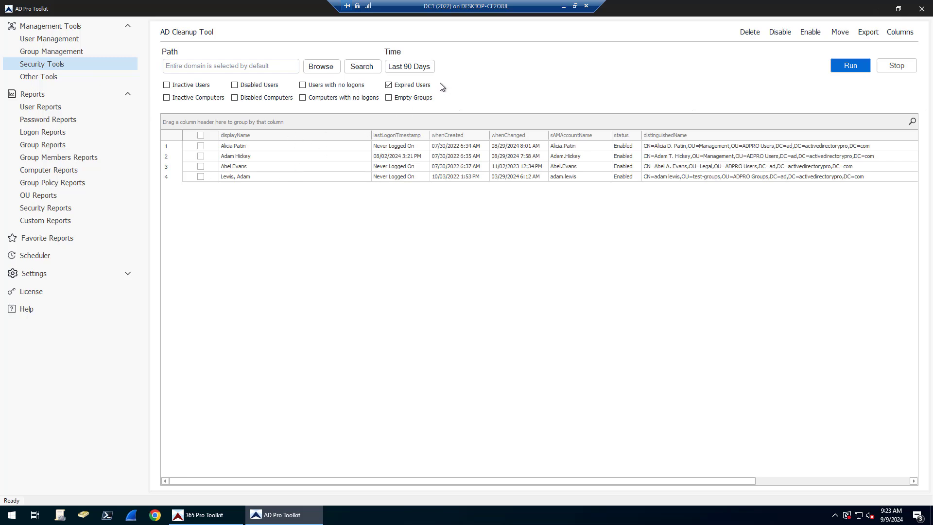
click(389, 85)
Tick Empty Groups, run the search, and scroll through the listed empty groups.
click(389, 98)
click(848, 68)
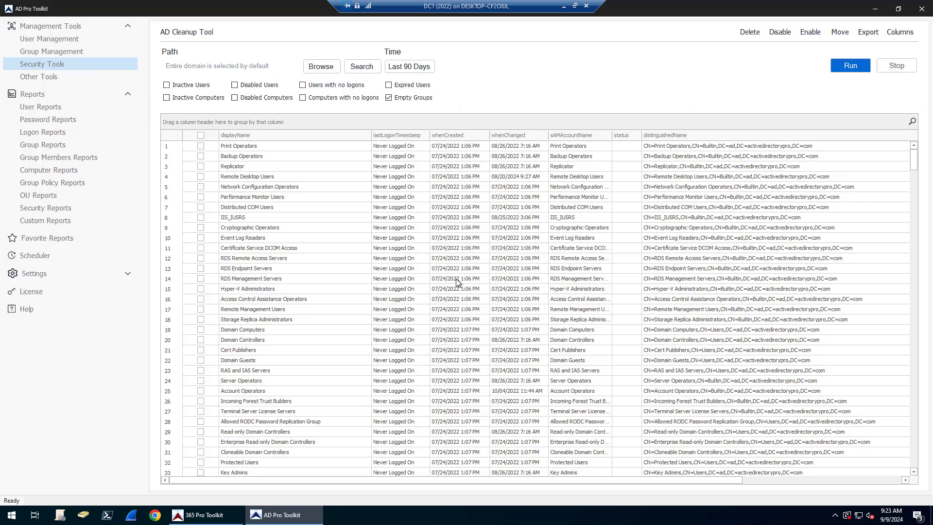
scroll(446, 307, down, 16)
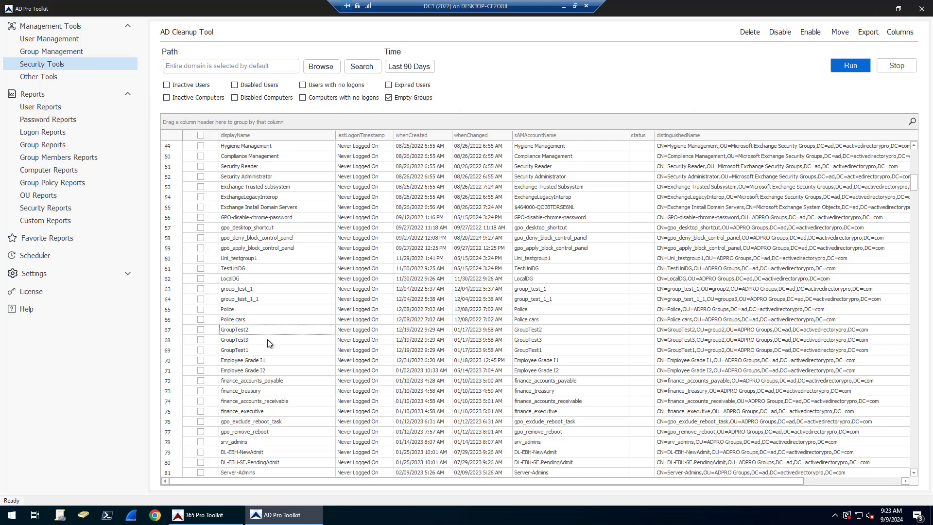
scroll(282, 350, down, 11)
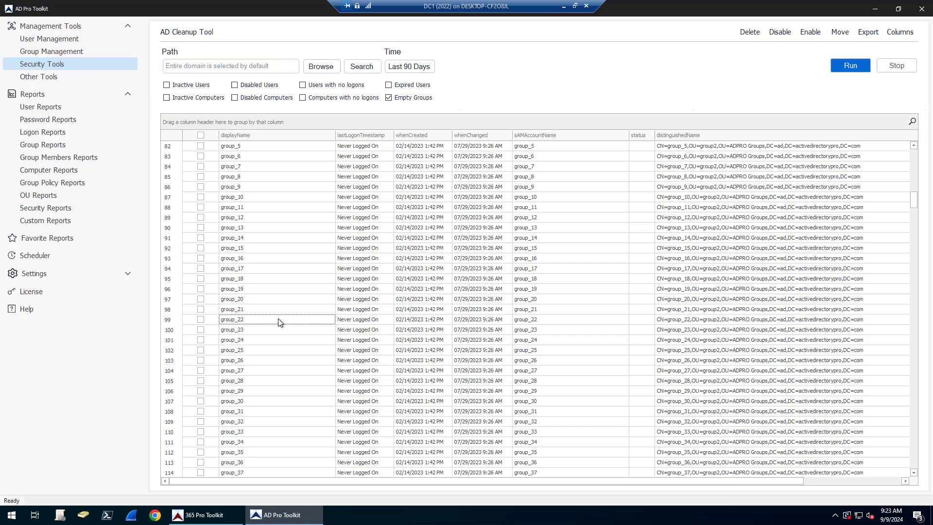
scroll(282, 320, down, 20)
scroll(287, 321, down, 15)
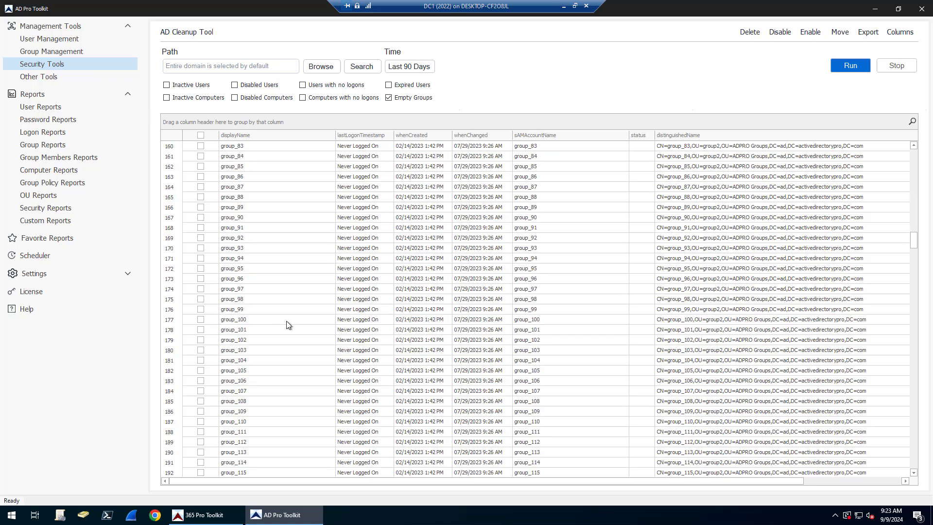
drag(916, 260, 919, 156)
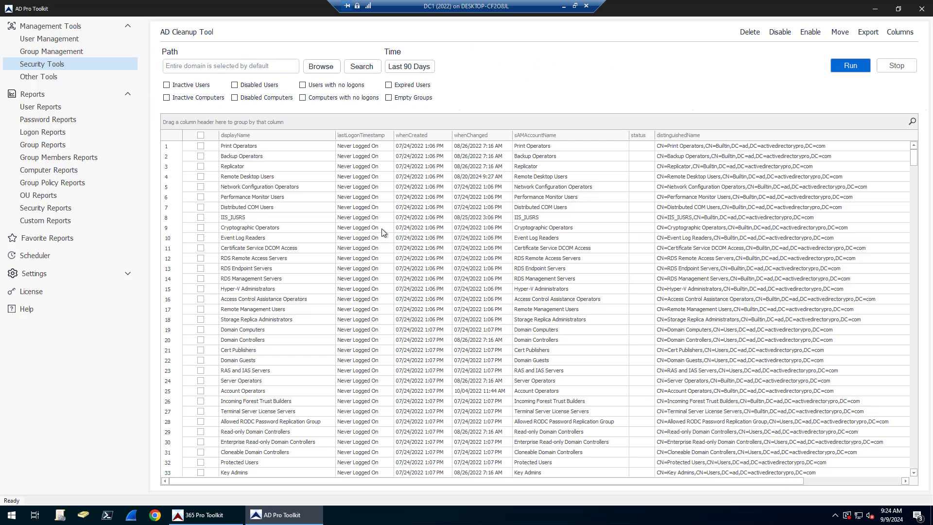
Select the Inactive Accounts task in the Scheduler and open its settings for editing.
click(36, 257)
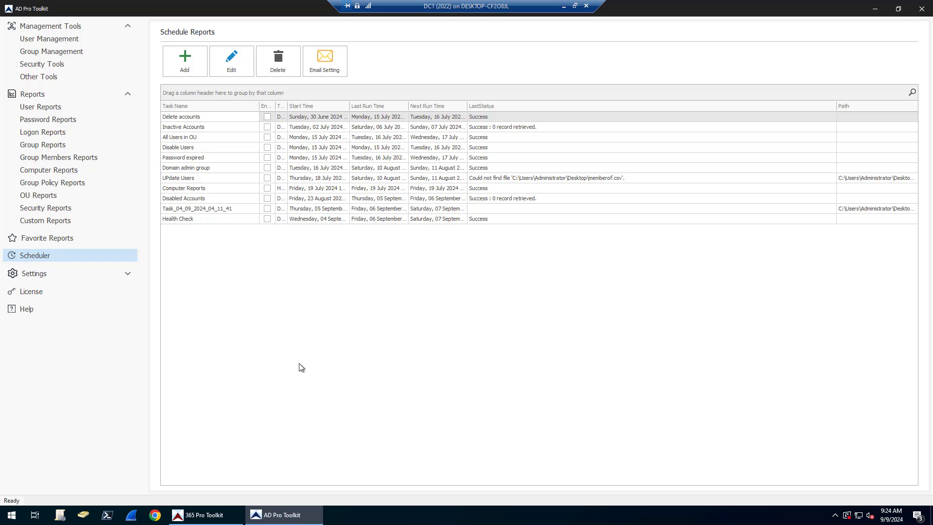
click(220, 128)
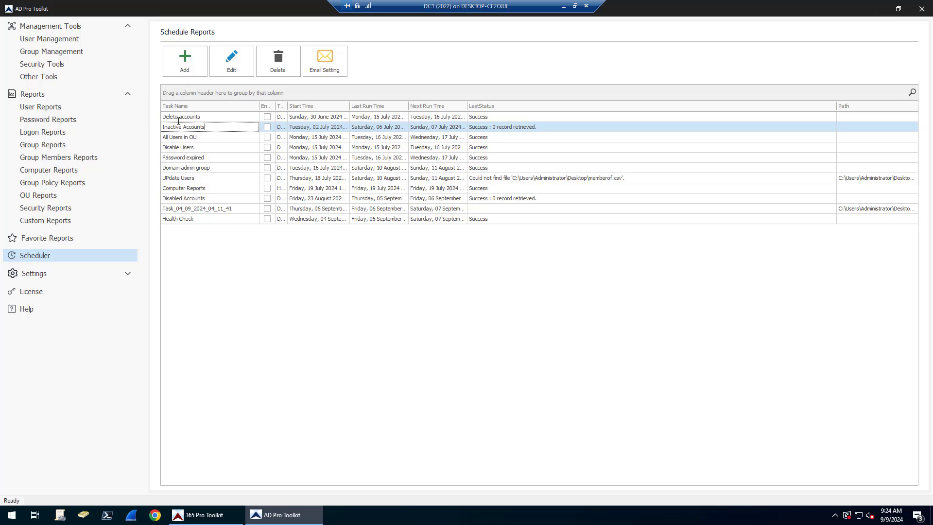
click(232, 64)
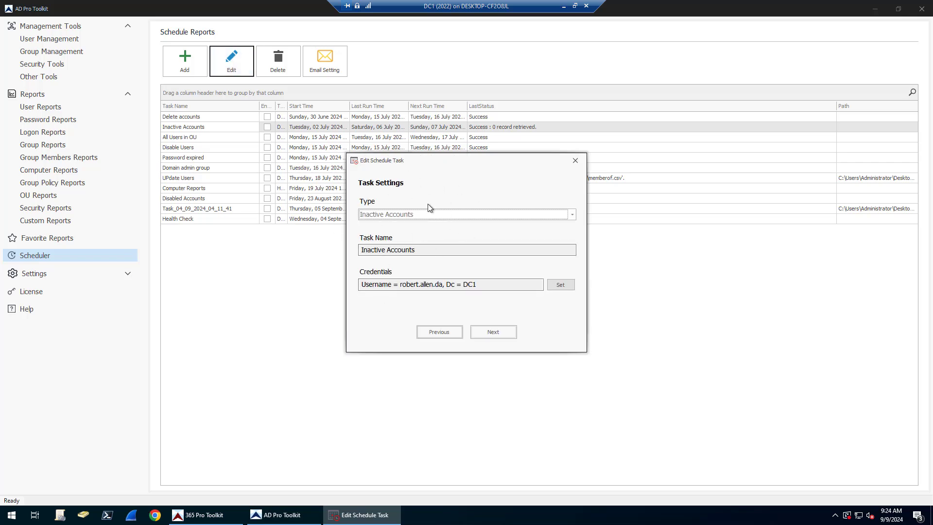
Keep the Inactive Accounts task's schedule frequency at Daily.
click(495, 333)
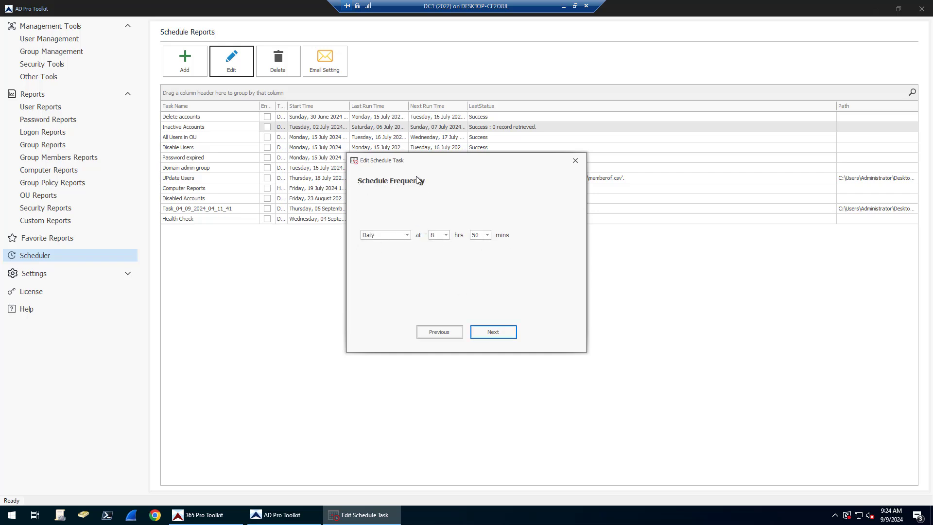
click(407, 235)
click(452, 258)
click(493, 333)
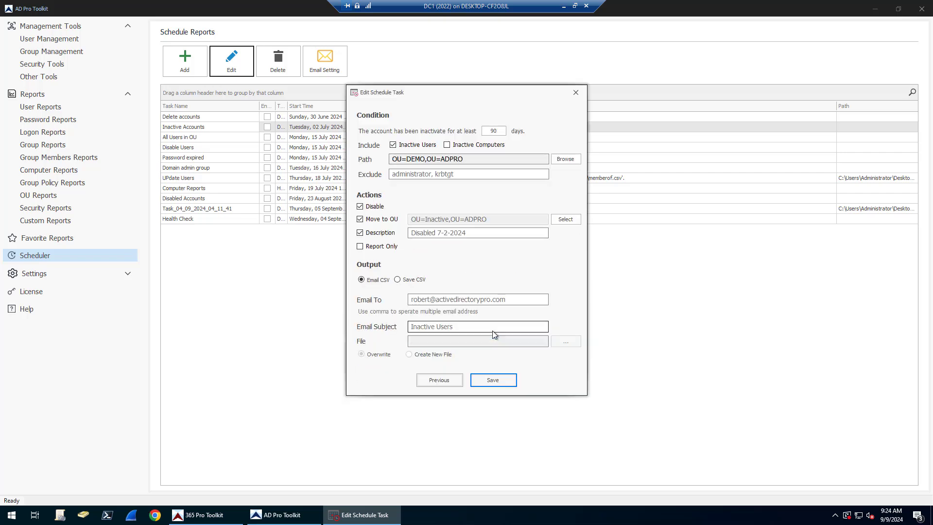
Review the 90-day inactivity condition, set the task to Report Only, and close the editor.
drag(451, 92, 434, 85)
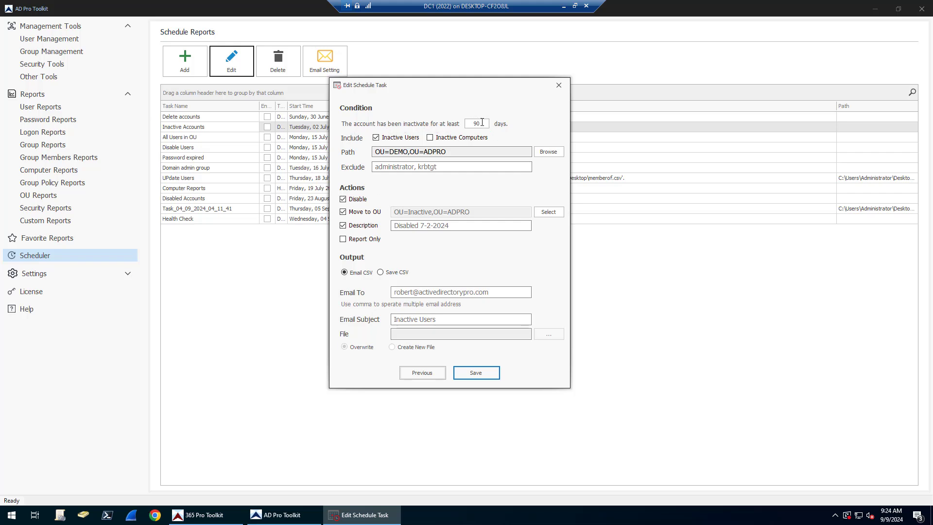
drag(482, 122, 457, 123)
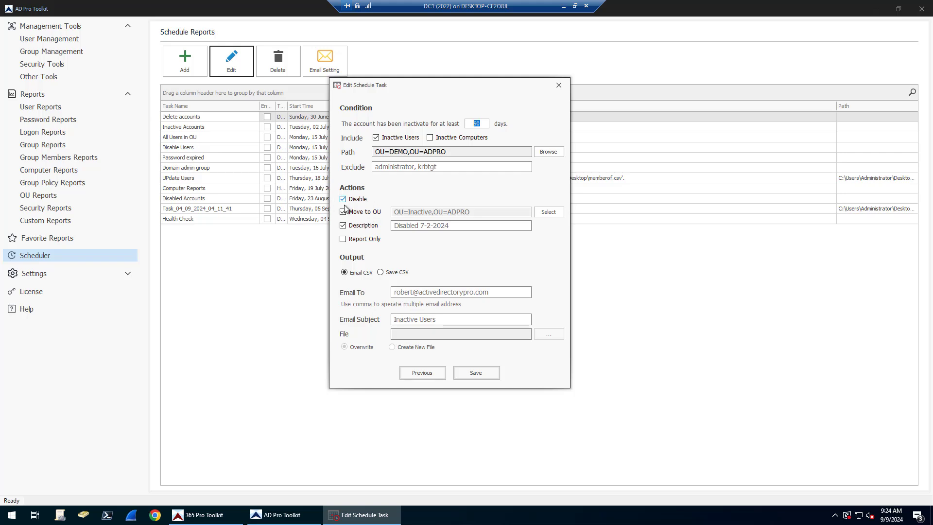
click(343, 238)
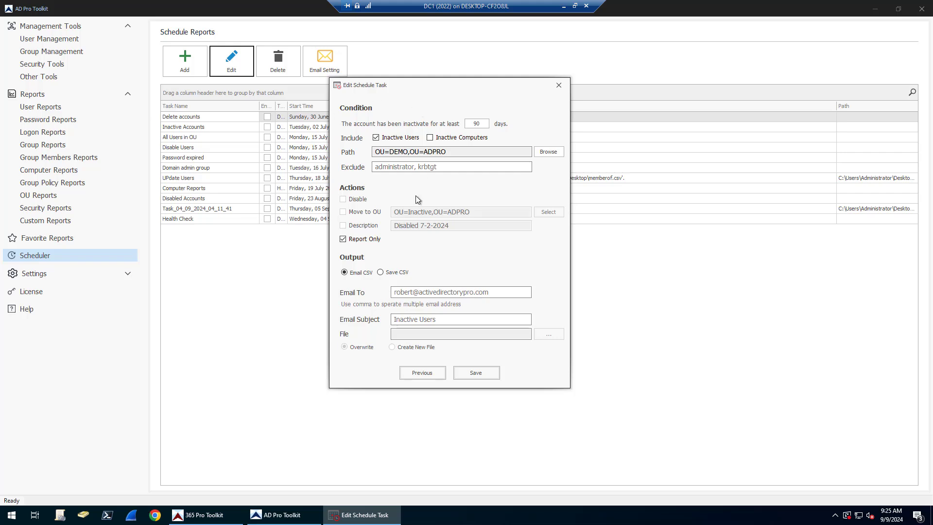
click(560, 86)
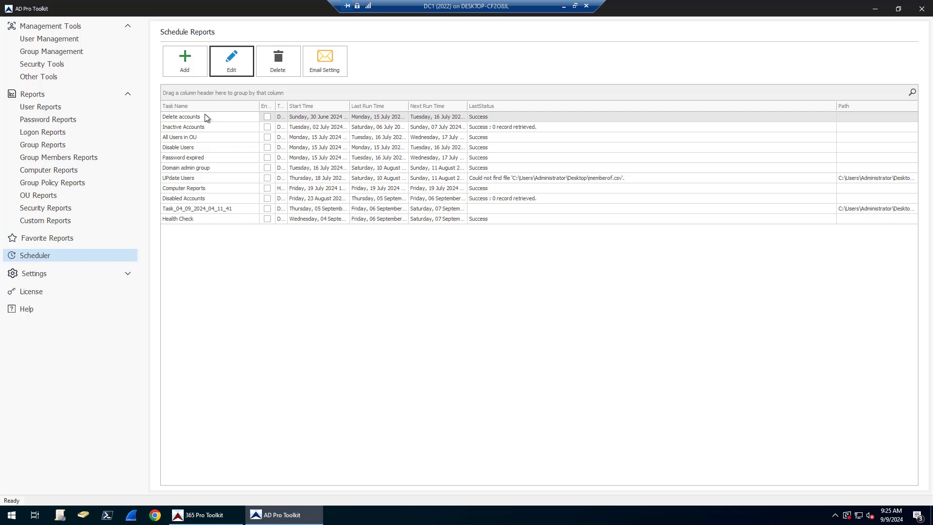
click(231, 63)
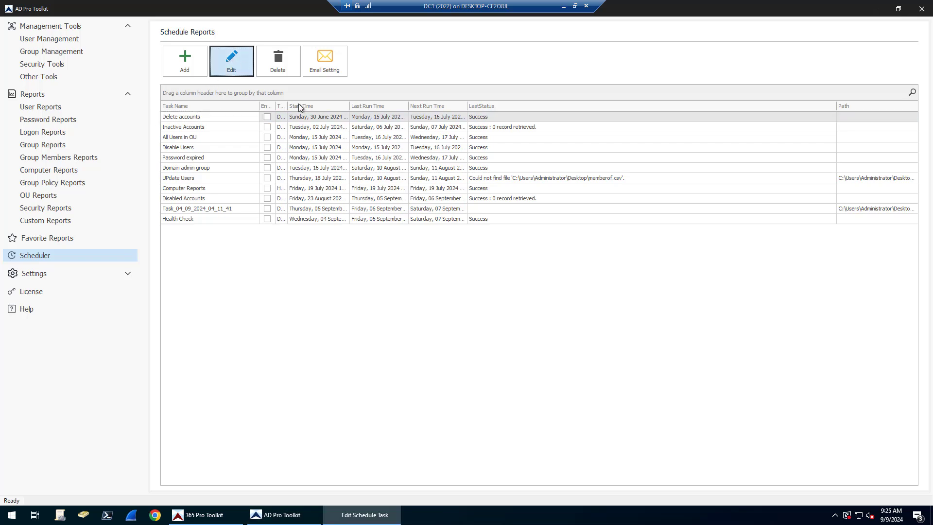
click(494, 336)
click(494, 335)
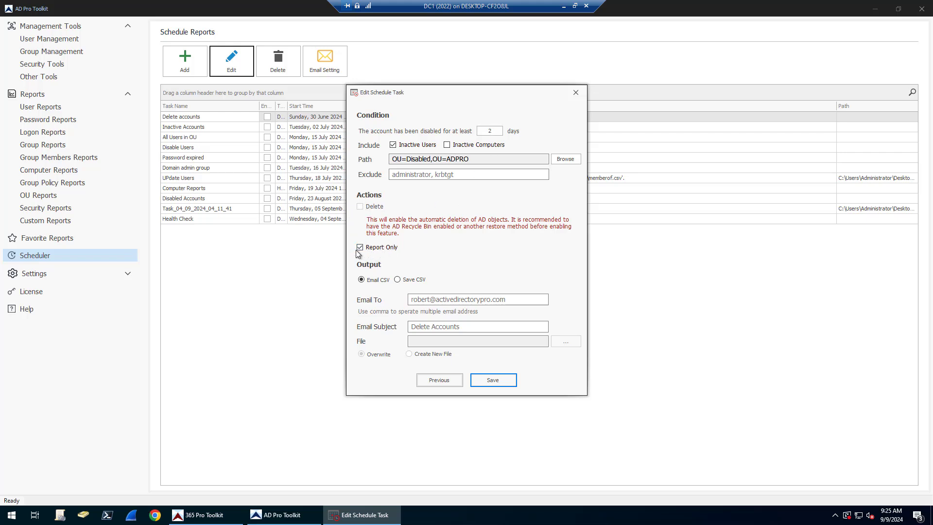
click(360, 247)
click(361, 207)
click(569, 93)
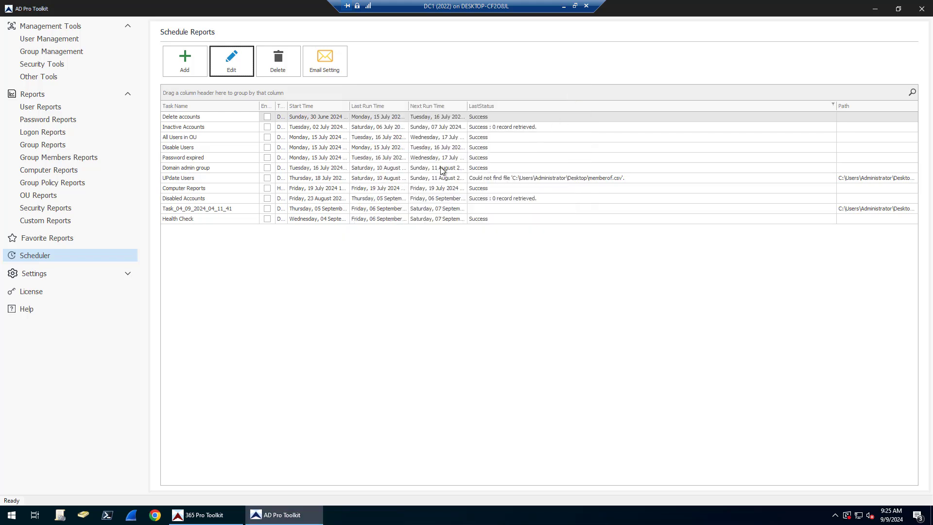
click(207, 199)
click(232, 57)
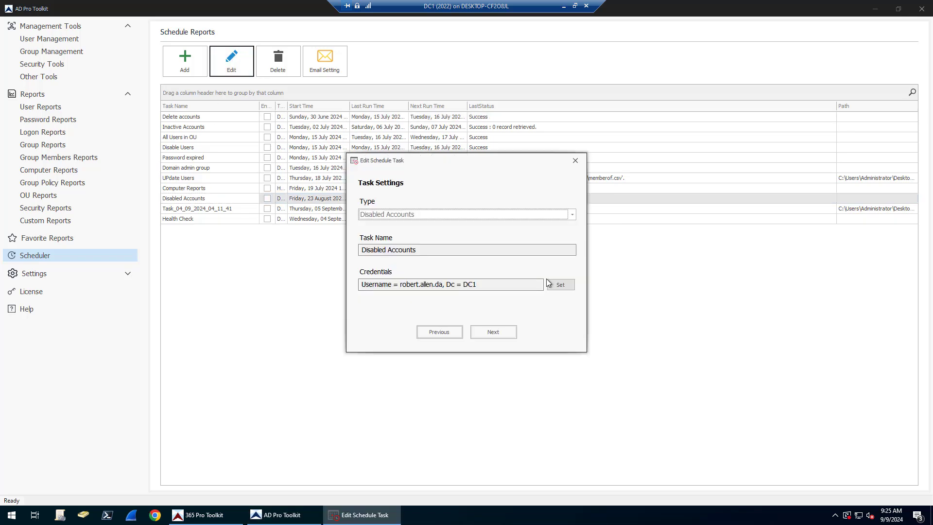
click(494, 330)
click(493, 330)
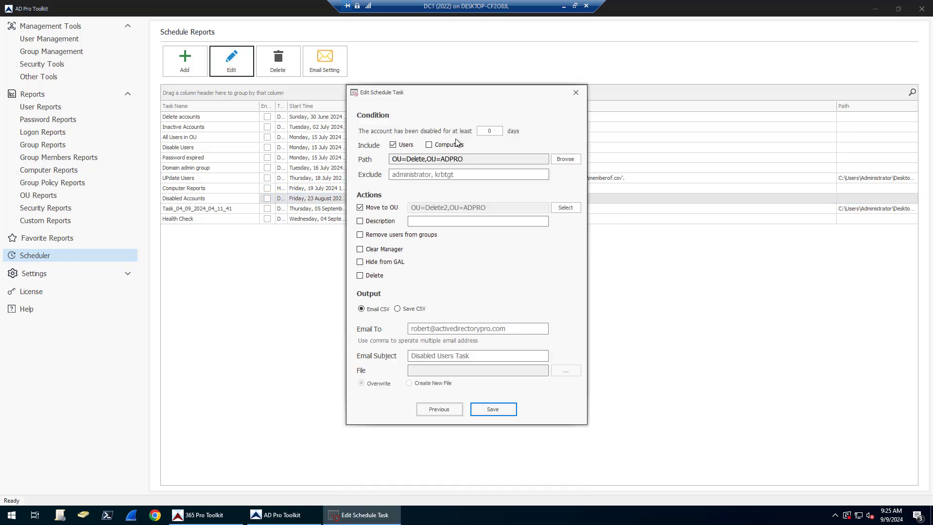
click(471, 132)
Close the Disabled Accounts task editor and run the Unlinked GPOs report.
click(576, 92)
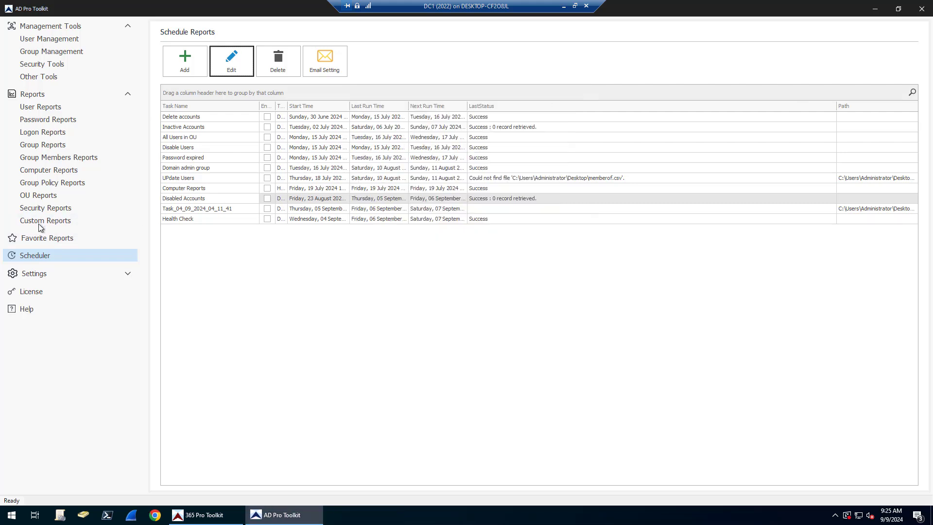
click(37, 184)
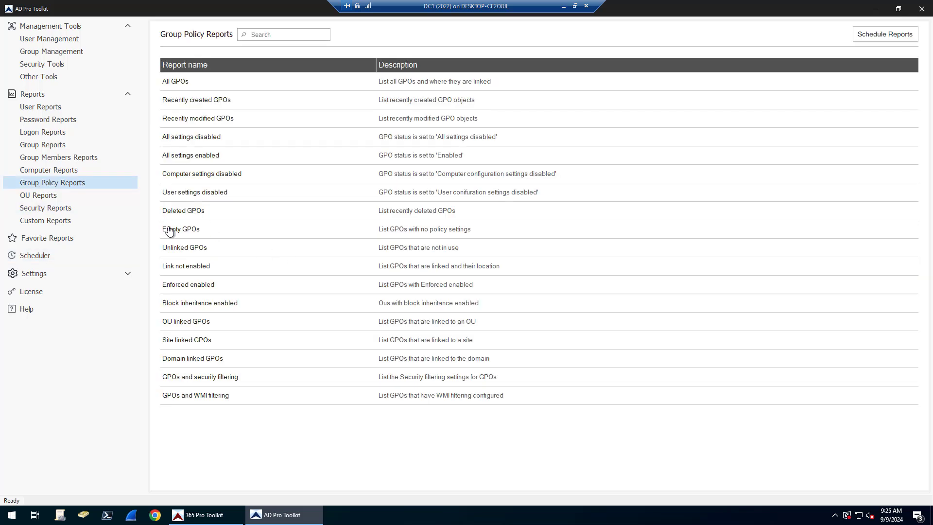
click(190, 250)
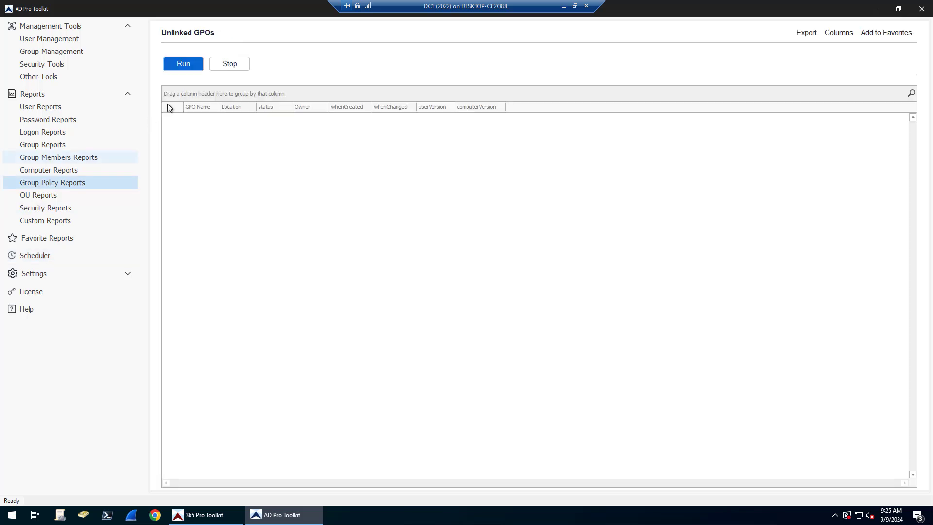
click(184, 63)
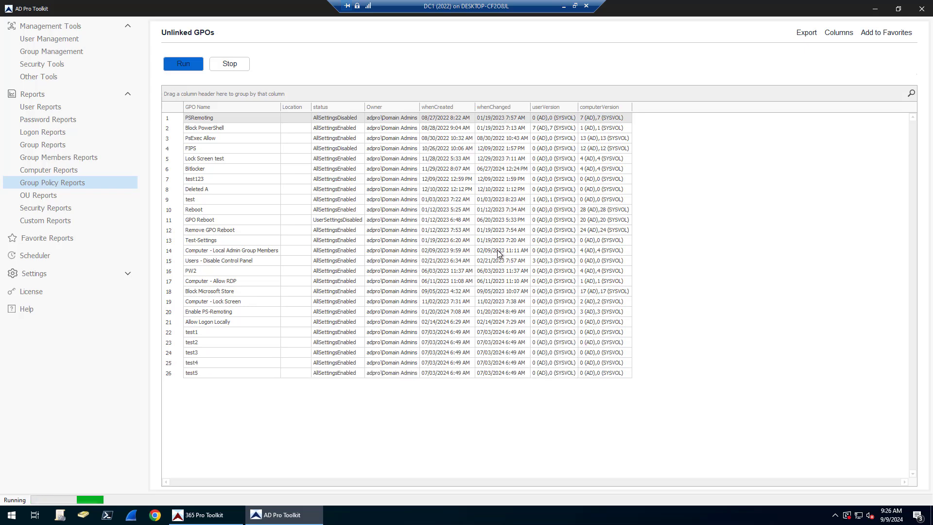
Stop the Unlinked GPOs report and open the Empty GPOs report.
click(228, 63)
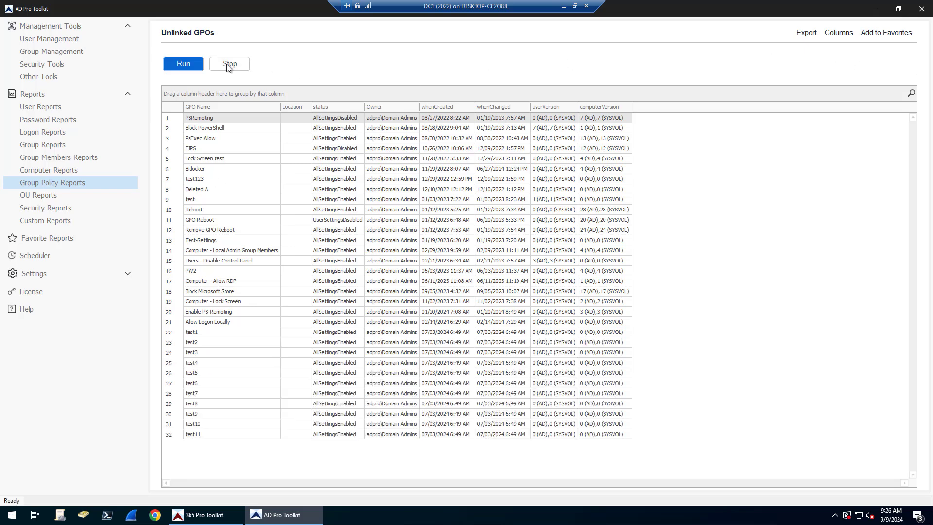
click(48, 183)
click(188, 230)
Run the Empty GPOs report, inspect rows like Restrict non admin, then return to Group Policy Reports.
click(183, 64)
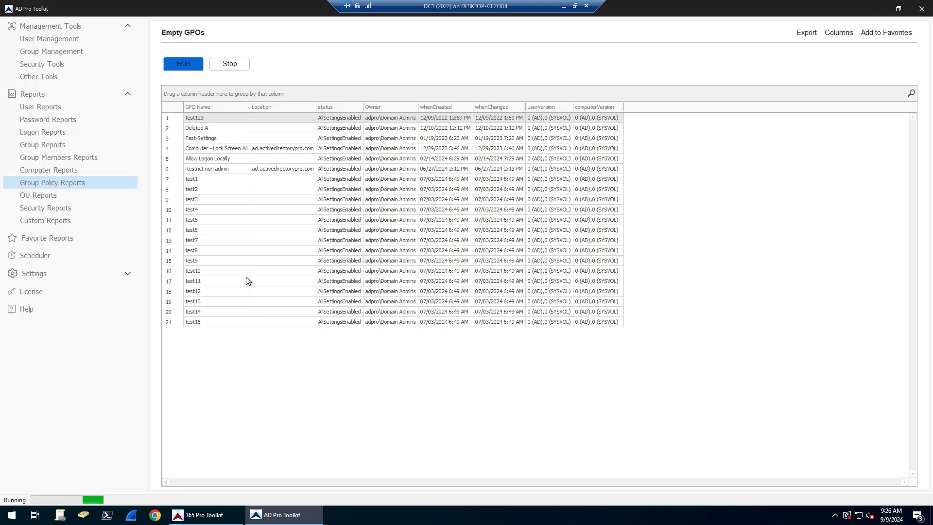
click(253, 149)
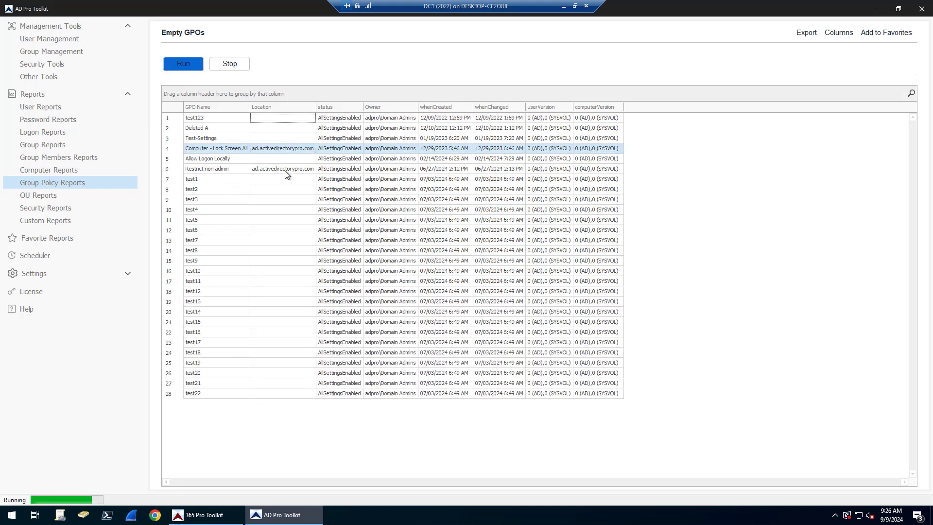
click(283, 168)
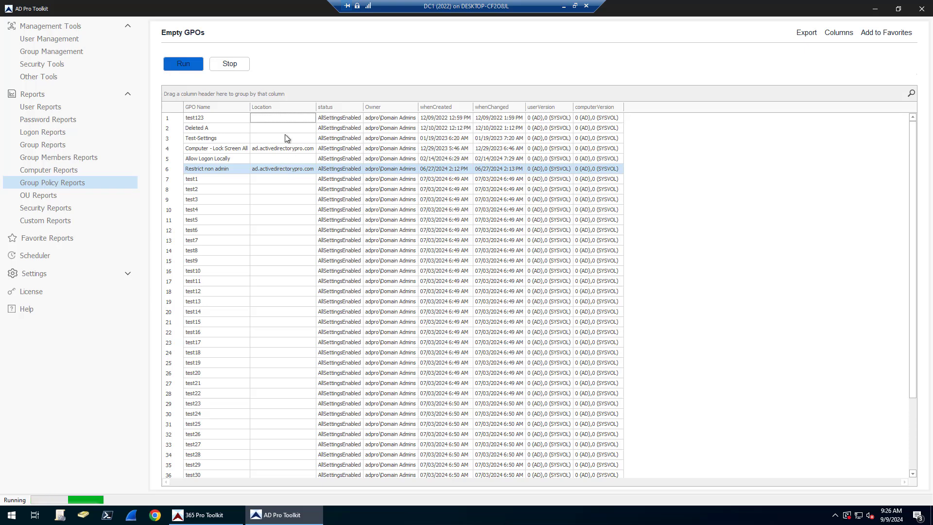
click(66, 184)
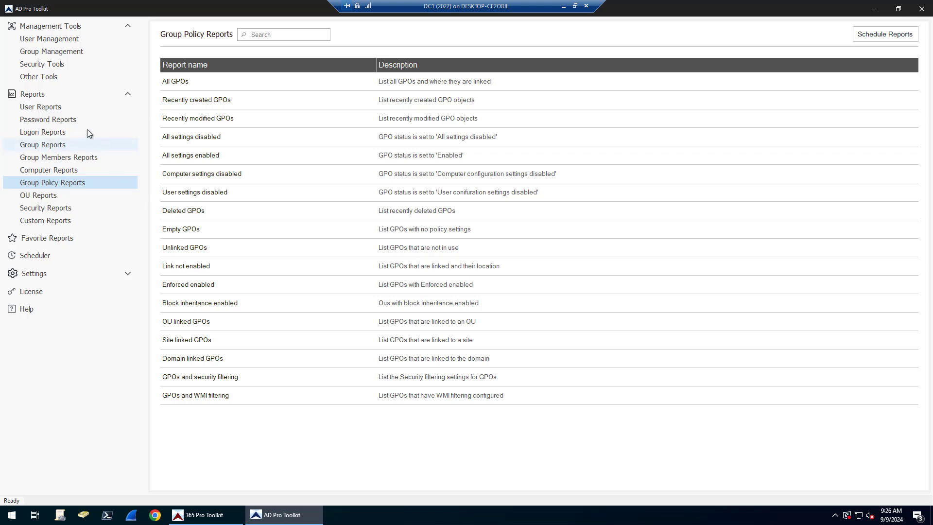
Open AD Cleanup from Security Tools and run the Inactive Users scan for Last 90 Days.
click(51, 66)
click(190, 68)
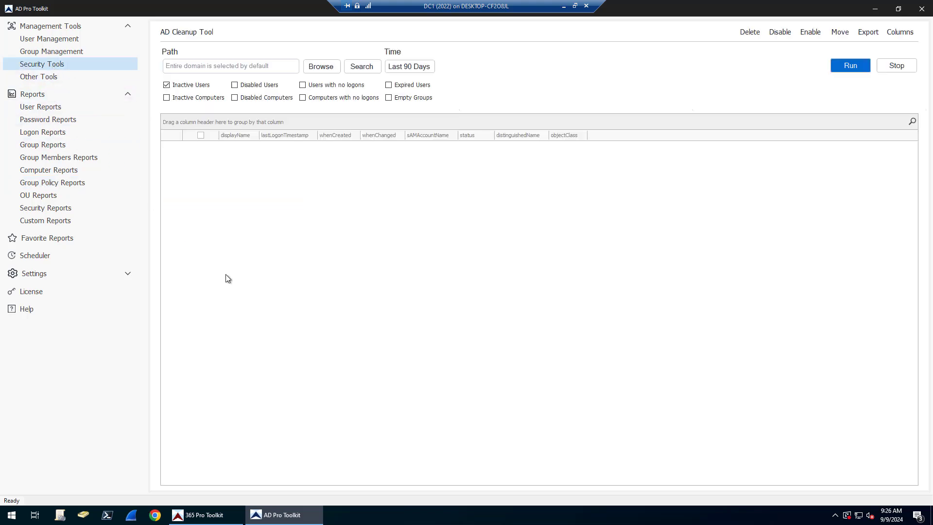
click(850, 65)
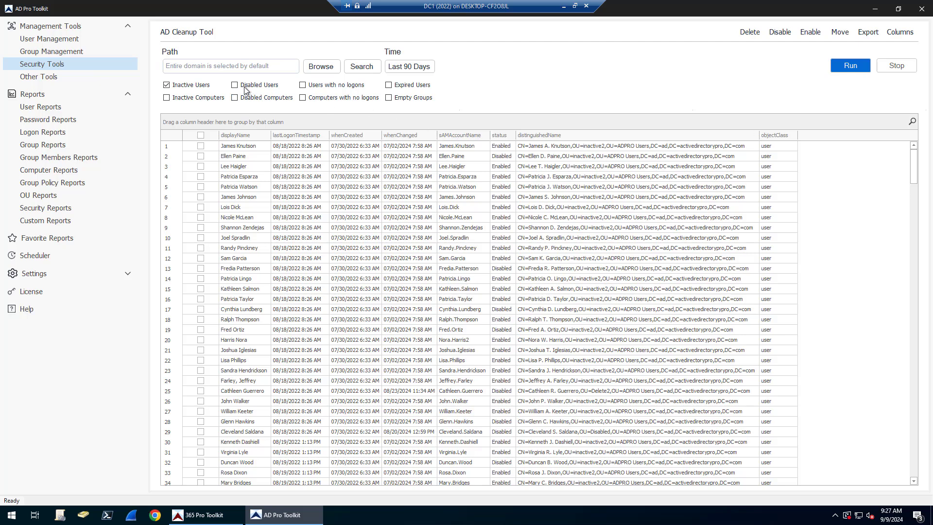
Rerun the AD Cleanup inactive users scan, view the Scheduler, then go to Group Policy Reports.
click(50, 65)
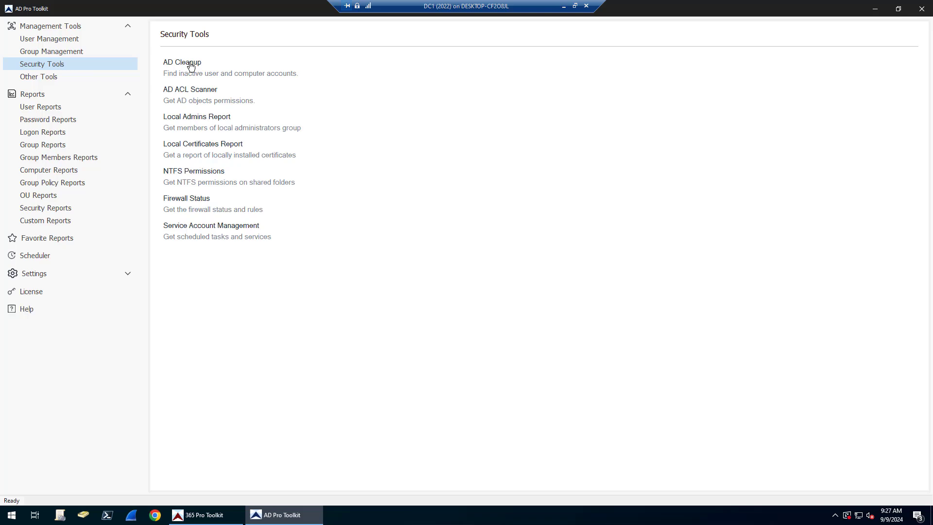
click(189, 65)
click(848, 66)
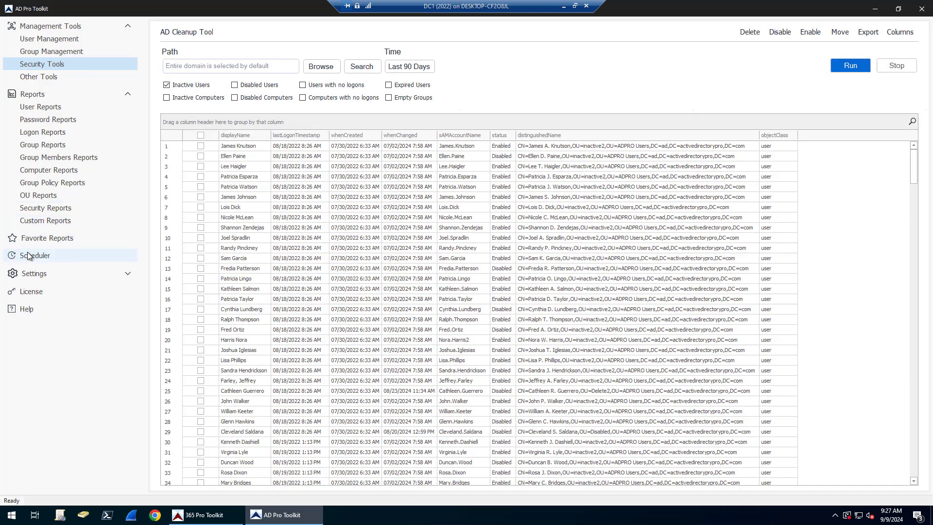
click(27, 256)
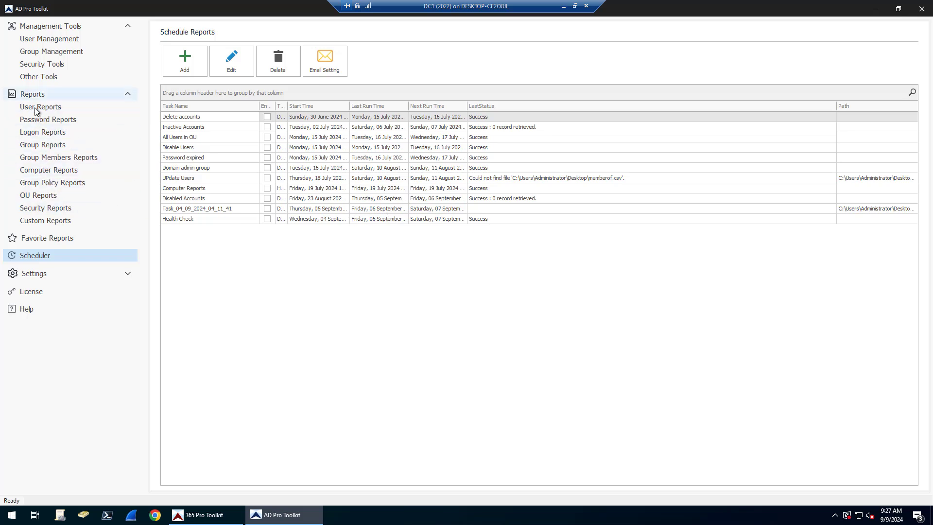
click(52, 183)
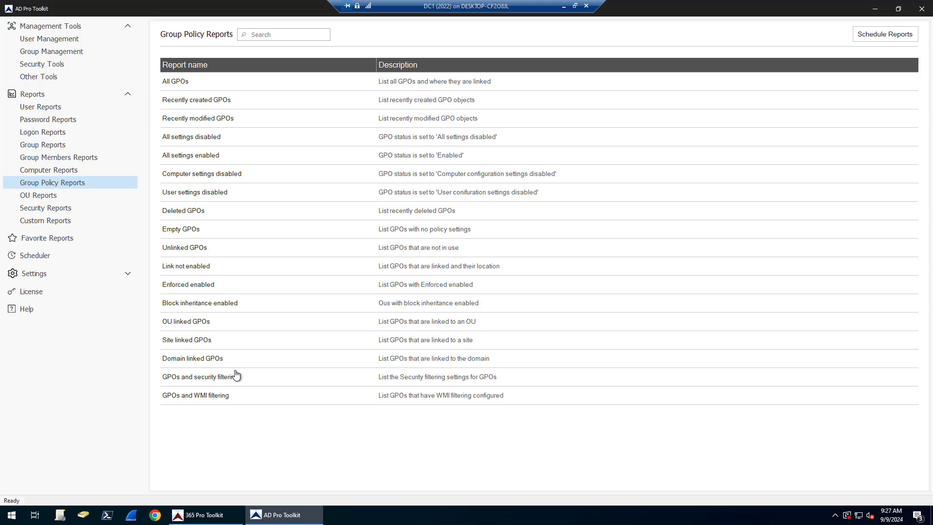